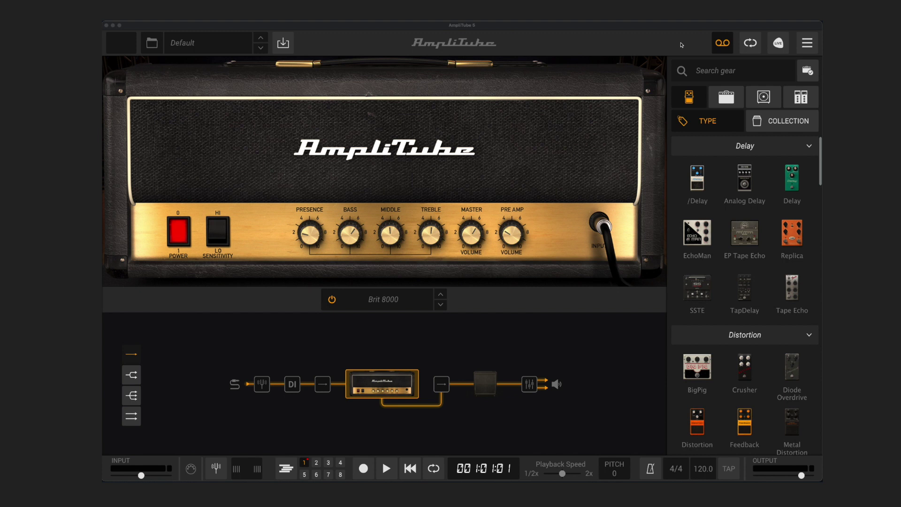
# In the MIDI program change settings, assign the Legacy Miscellaneous preset Back In Red to program 021.
pyautogui.click(806, 43)
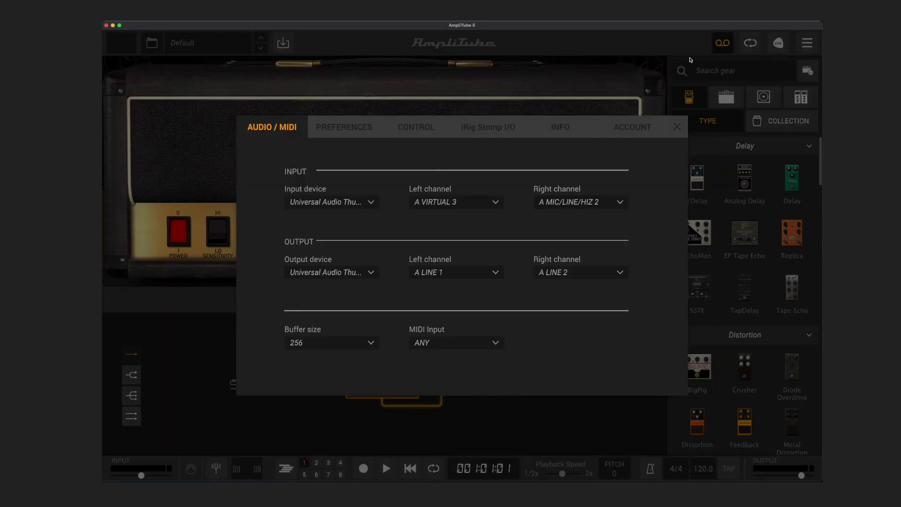
pyautogui.click(419, 128)
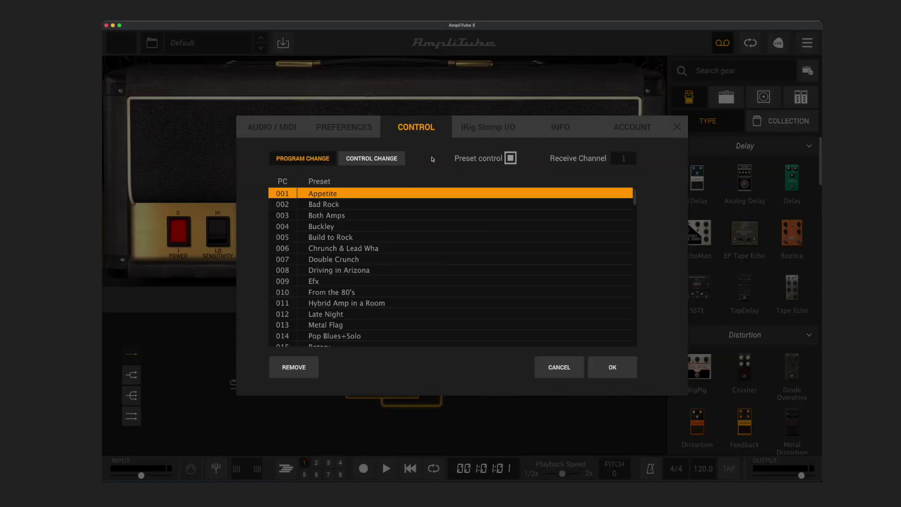
pyautogui.scroll(-2, 440, 212)
pyautogui.scroll(-5, 440, 211)
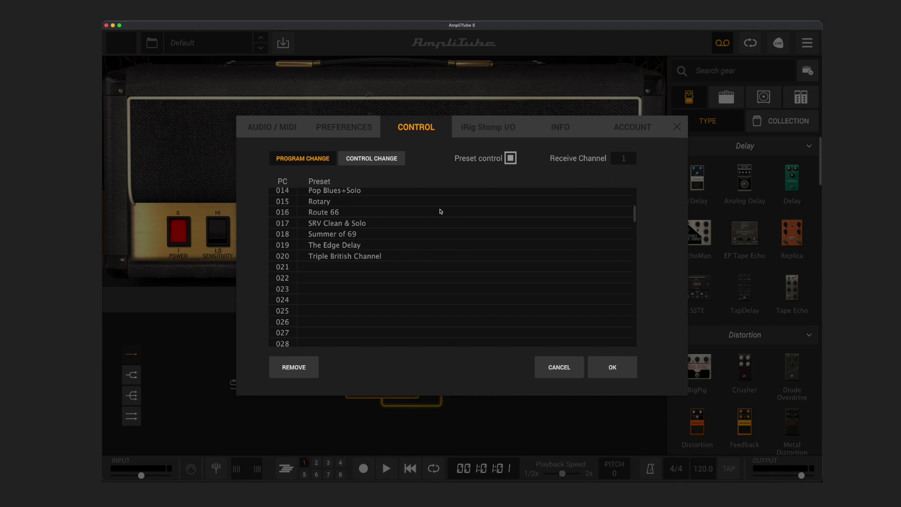
pyautogui.click(359, 267)
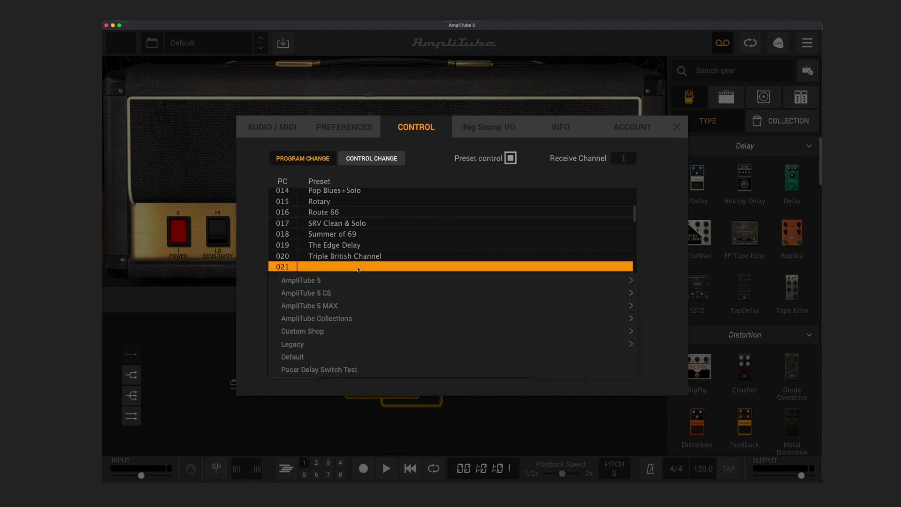
pyautogui.moveTo(367, 346)
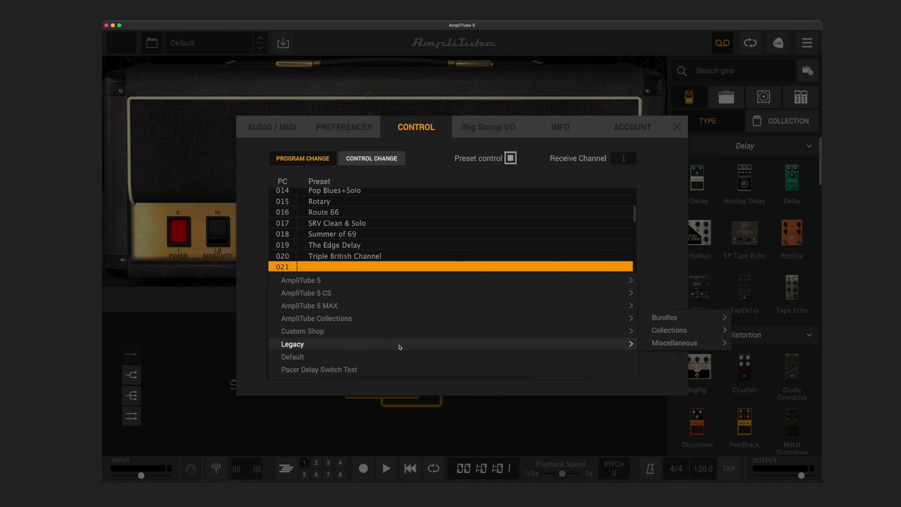
pyautogui.moveTo(660, 345)
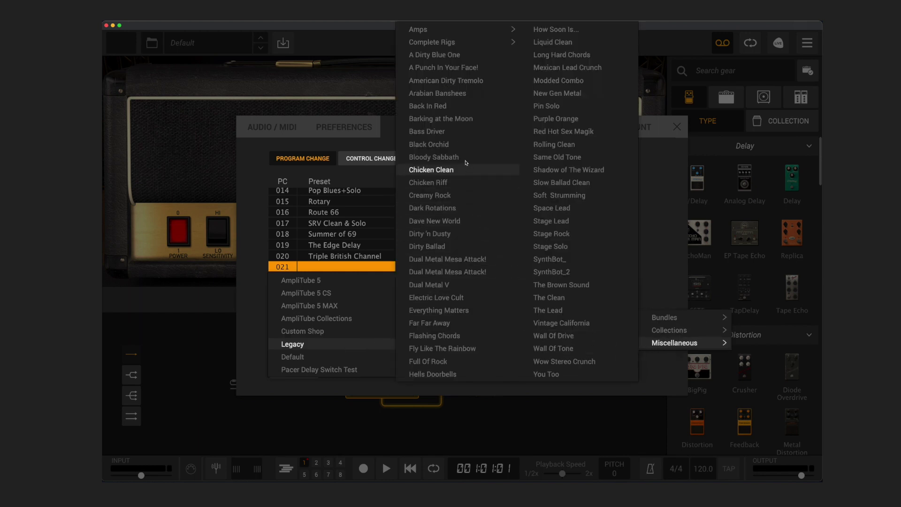
pyautogui.click(435, 106)
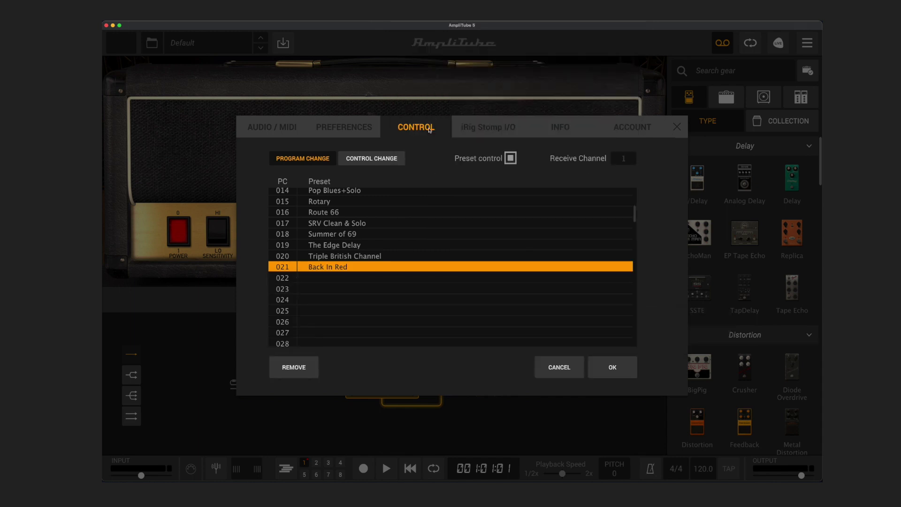
# Assign the Legacy Miscellaneous presets Dual Metal Mesa Attack! to program 022 and Creamy Rock to program 023.
pyautogui.click(331, 278)
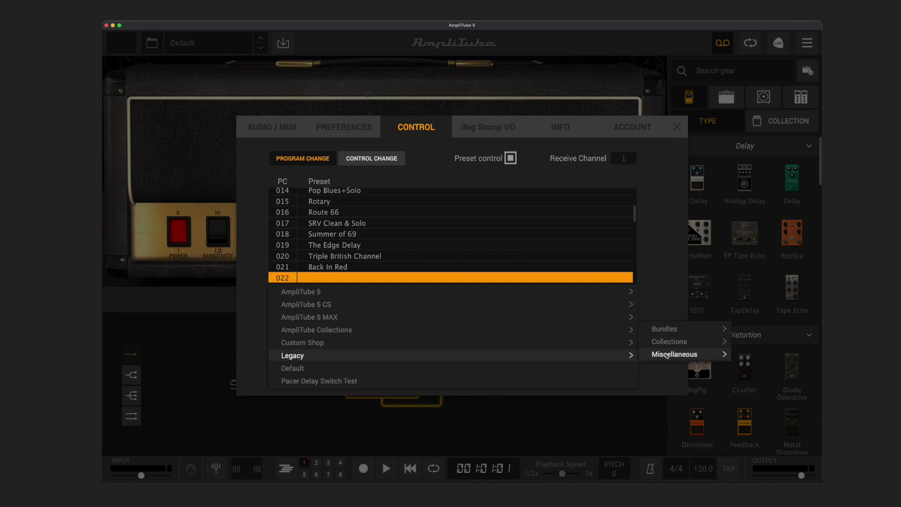
pyautogui.moveTo(667, 356)
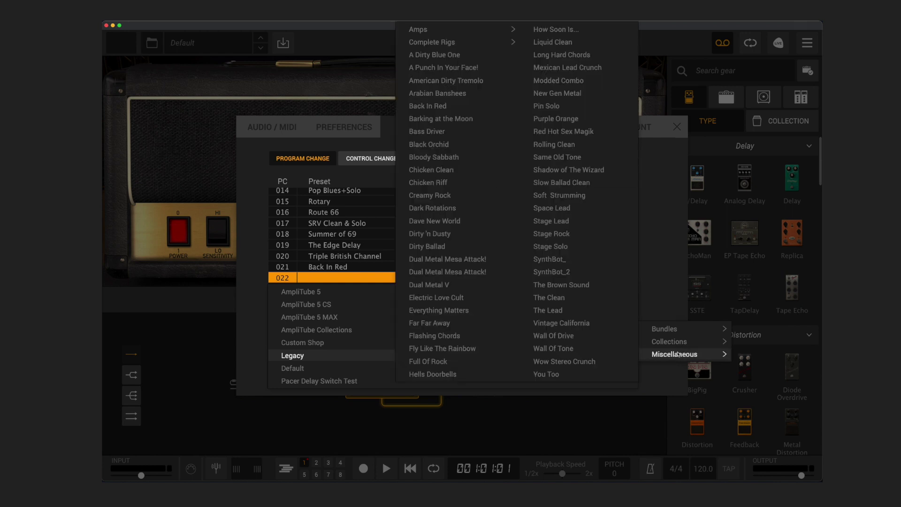
pyautogui.click(466, 272)
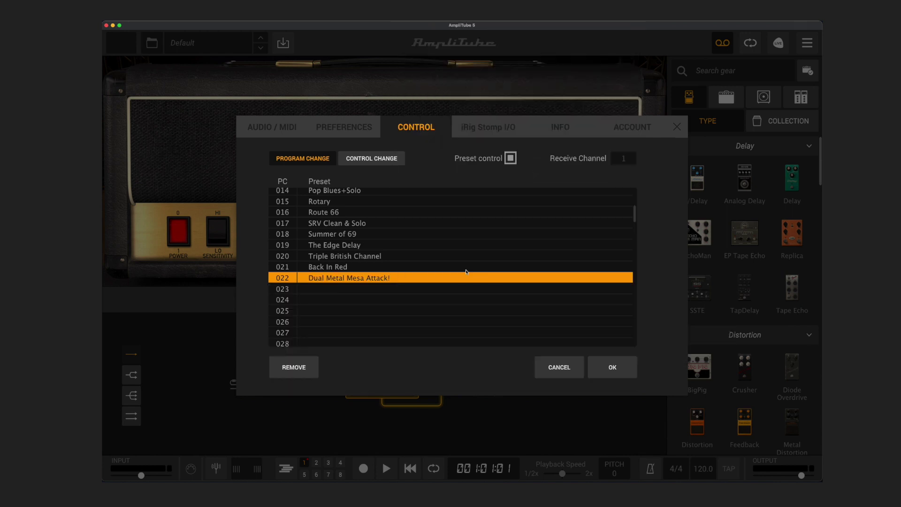
pyautogui.click(346, 287)
pyautogui.moveTo(365, 369)
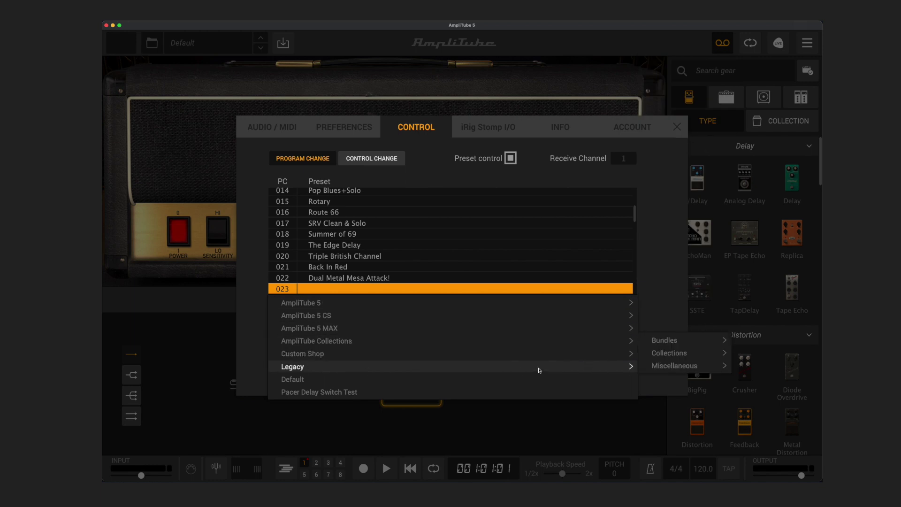
pyautogui.moveTo(661, 367)
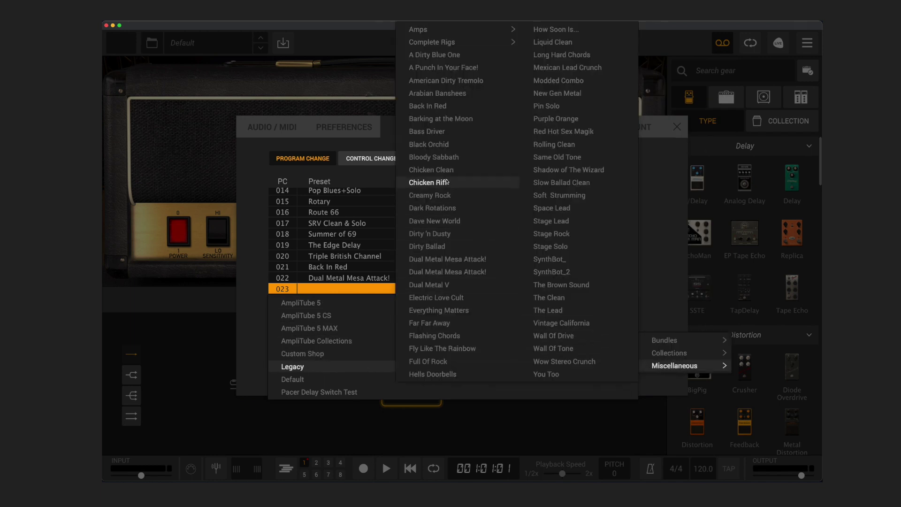
pyautogui.click(440, 195)
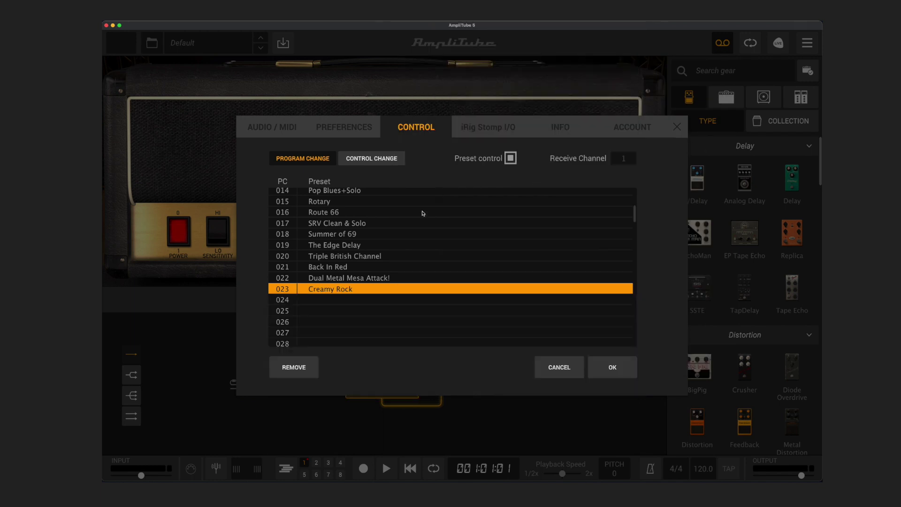
# Assign the Legacy Miscellaneous preset Vintage California to program 024 and apply the program change list.
pyautogui.click(338, 299)
pyautogui.moveTo(346, 378)
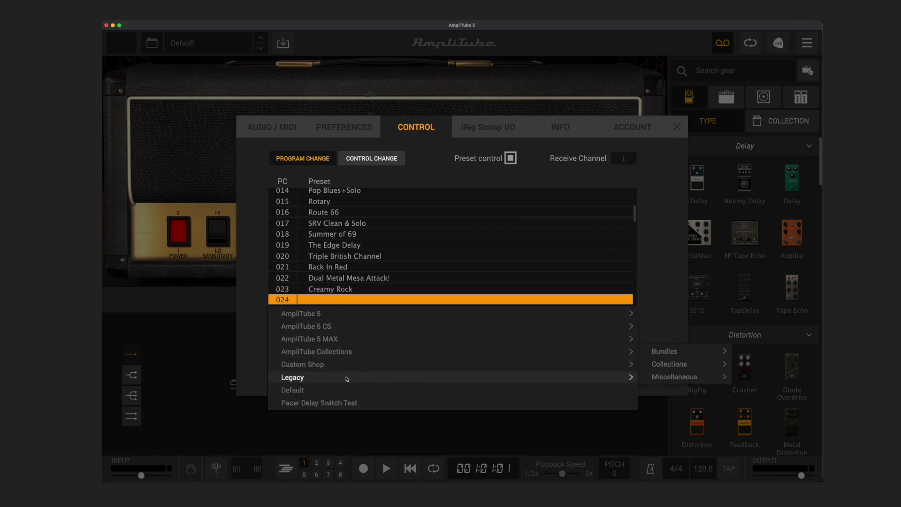
pyautogui.moveTo(670, 376)
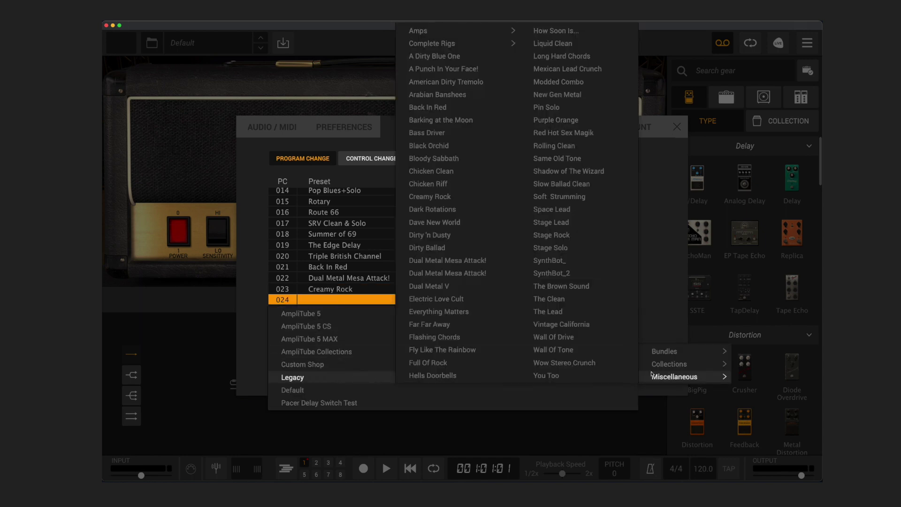
pyautogui.click(556, 324)
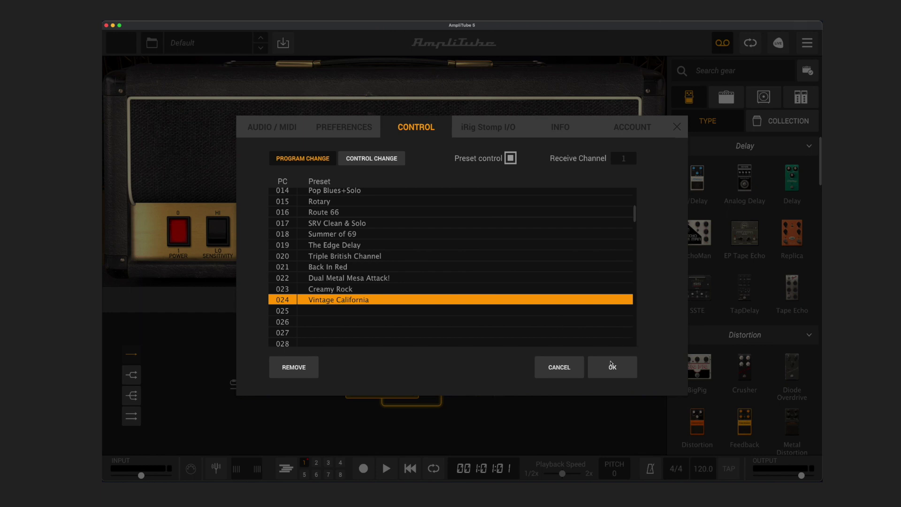
pyautogui.click(610, 370)
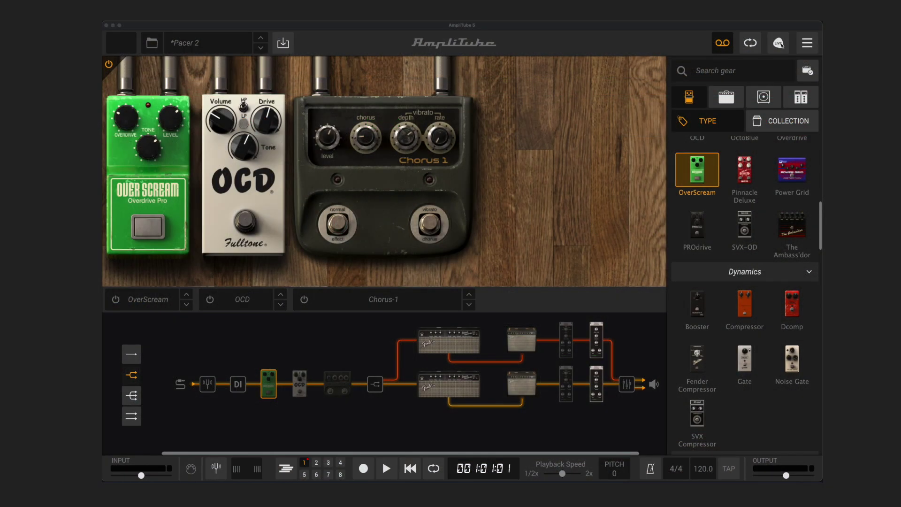
# Add the Bypass parameter of the OverScream in Stomp A1 slot 1 to the preset-level MIDI control changes.
pyautogui.click(805, 43)
pyautogui.click(432, 126)
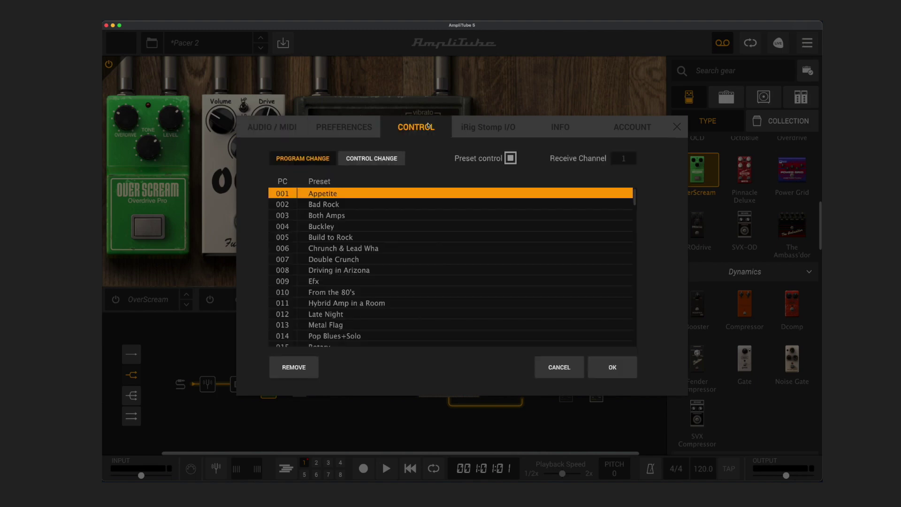
pyautogui.click(389, 159)
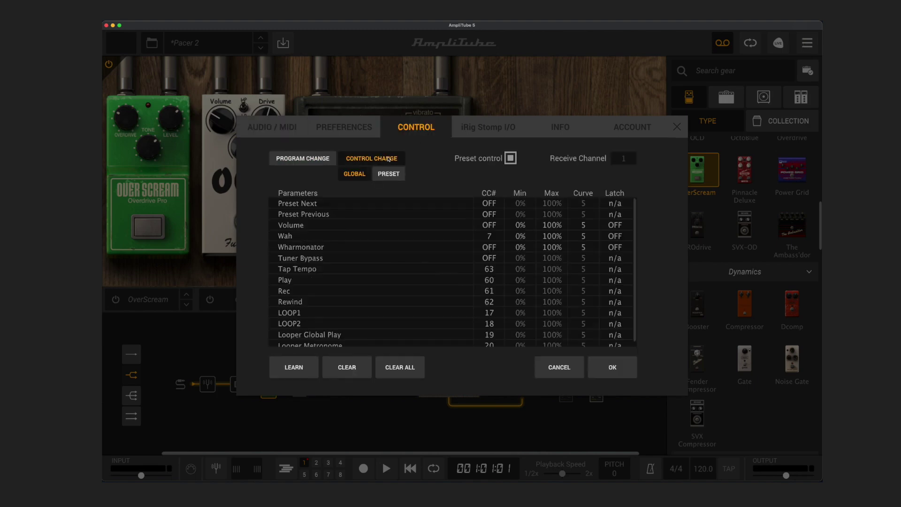
pyautogui.click(392, 174)
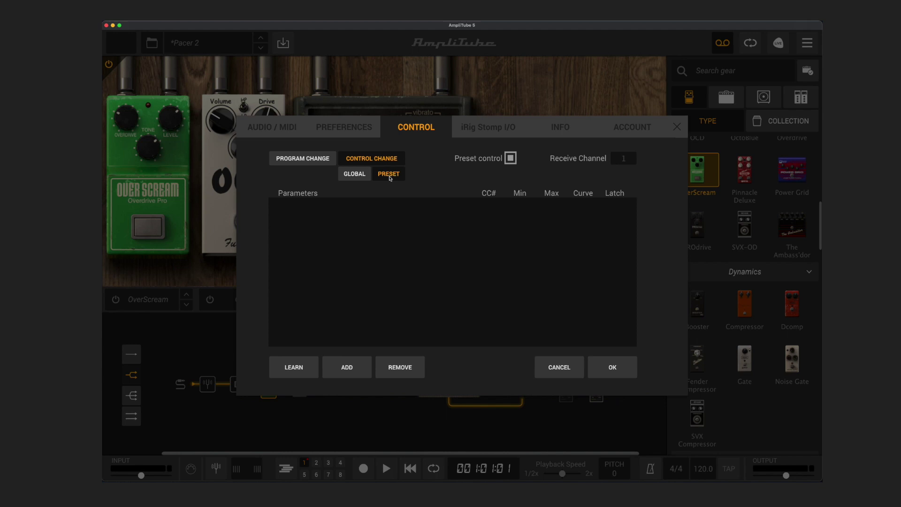
pyautogui.click(353, 371)
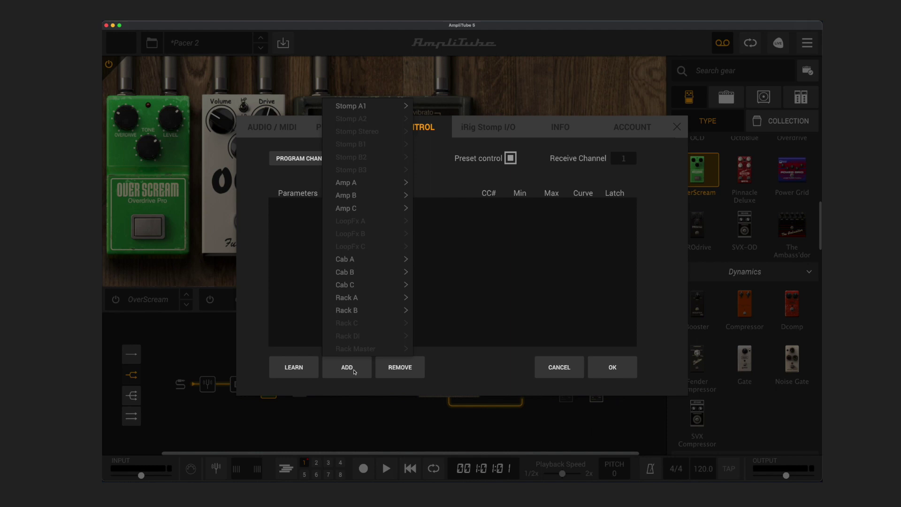
pyautogui.moveTo(381, 111)
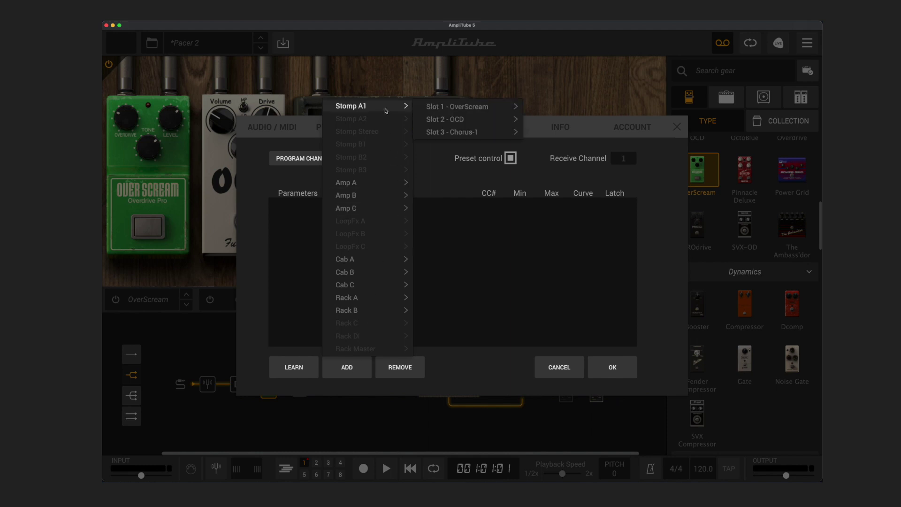
pyautogui.moveTo(457, 110)
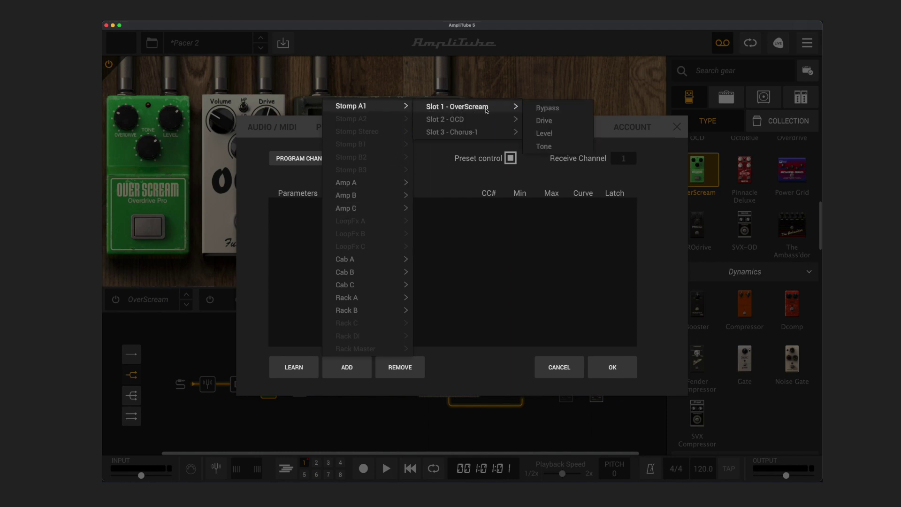
pyautogui.click(548, 108)
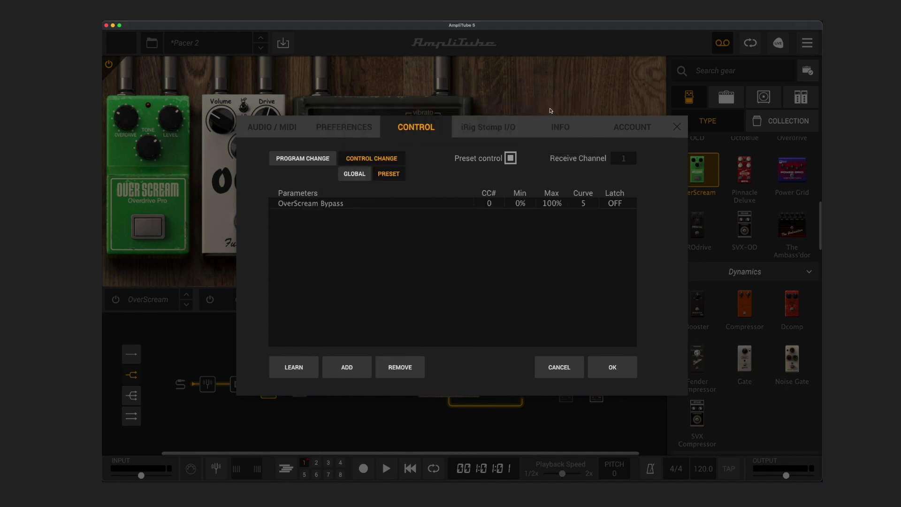
# MIDI-learn CC 25 from the foot controller for OverScream Bypass and apply the control change assignments.
pyautogui.click(329, 207)
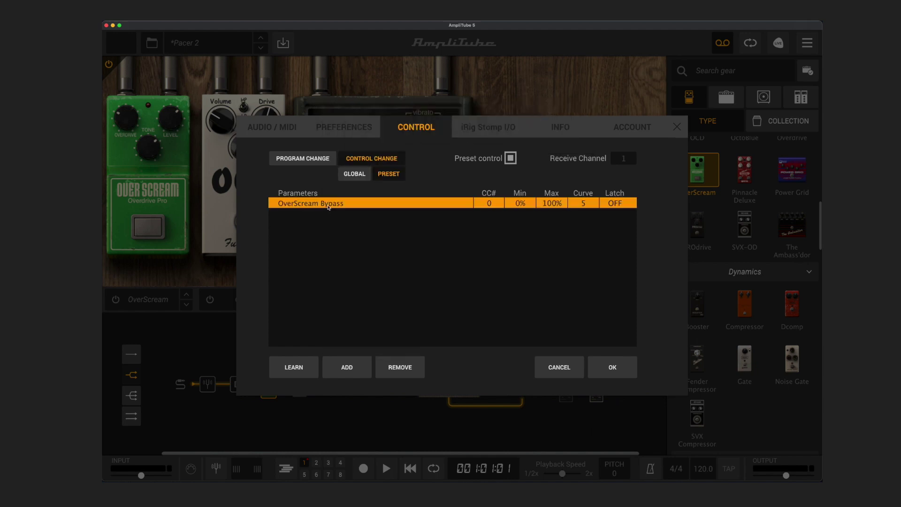
pyautogui.click(297, 371)
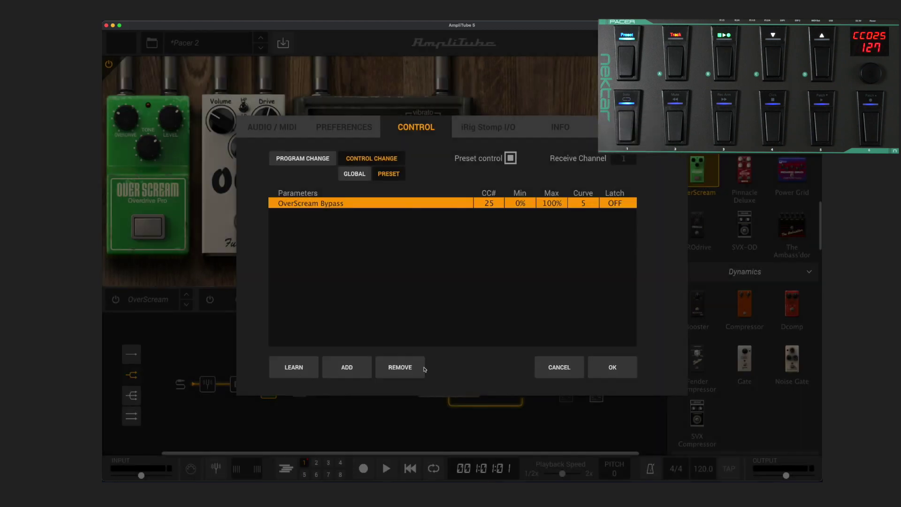
pyautogui.click(610, 370)
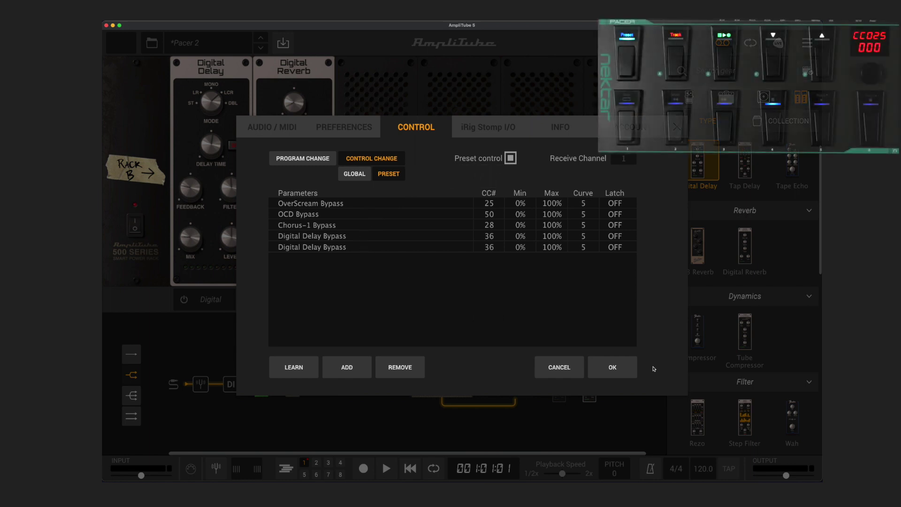
pyautogui.click(609, 369)
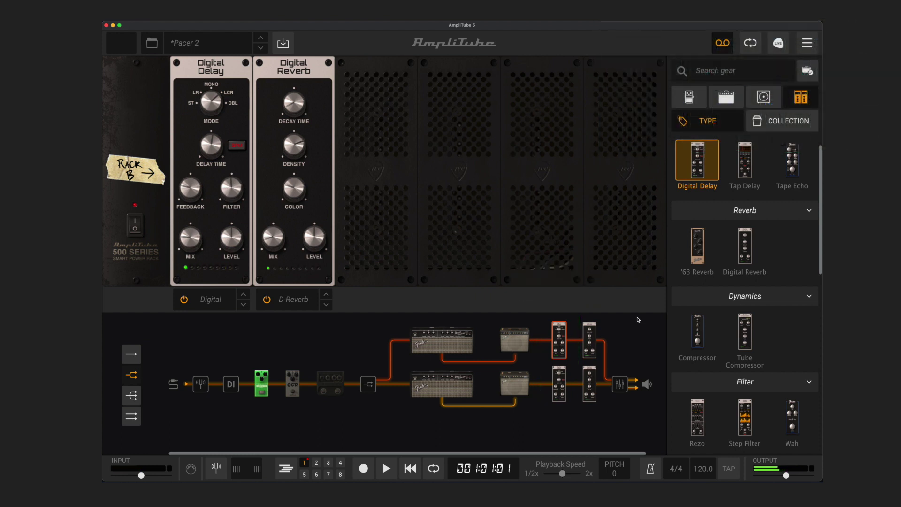
# Reopen the preset-level MIDI control changes and set the Min value of OverScream Bypass to 100%.
pyautogui.click(806, 42)
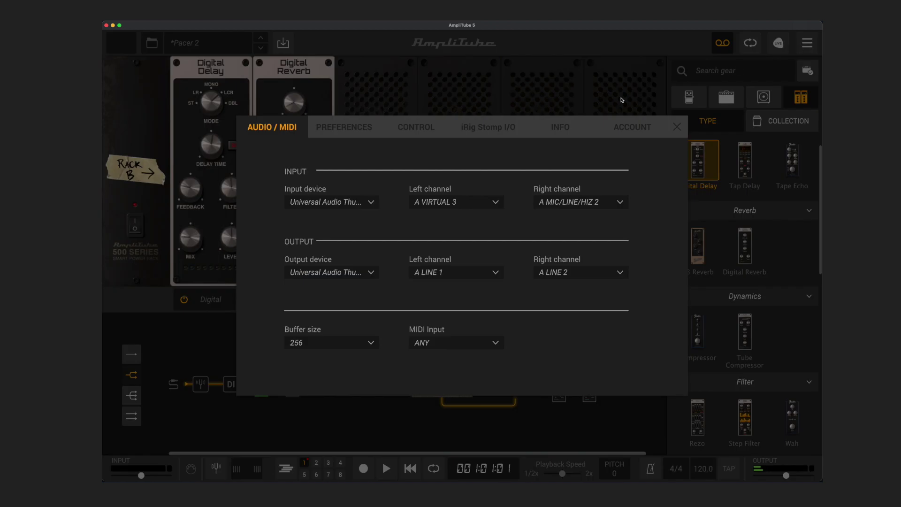
pyautogui.click(430, 133)
pyautogui.click(383, 162)
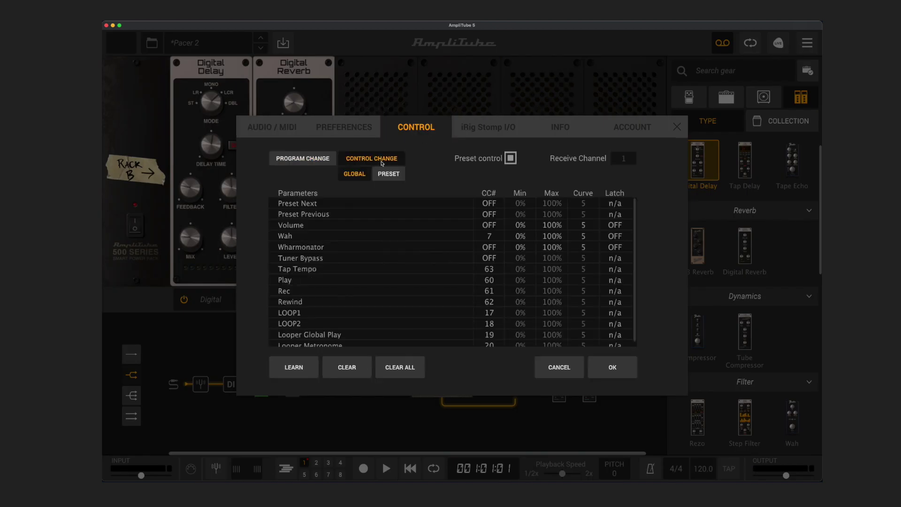
pyautogui.click(387, 176)
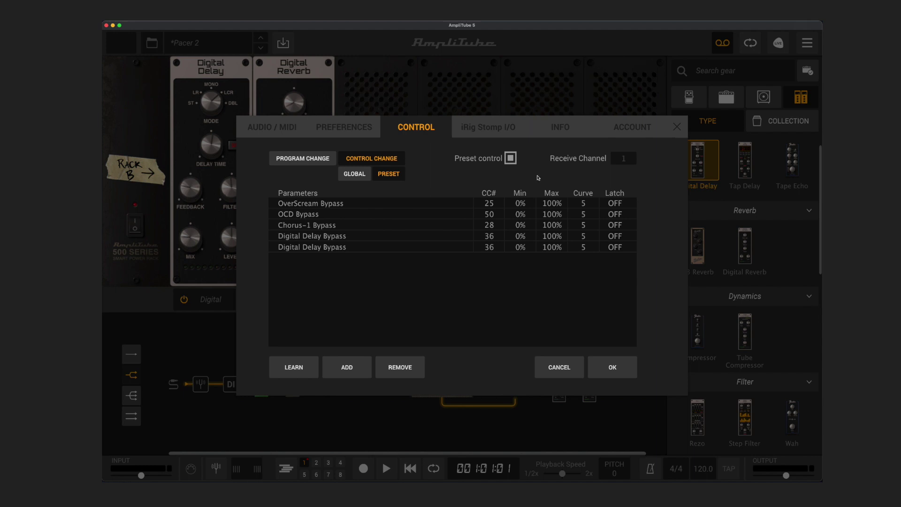
pyautogui.moveTo(521, 202); pyautogui.dragTo(527, 130)
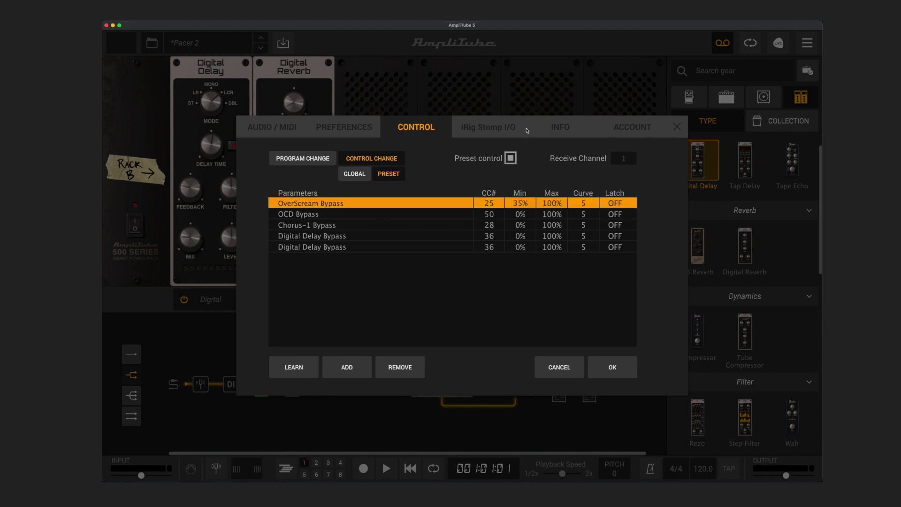
pyautogui.moveTo(520, 203); pyautogui.dragTo(523, 148)
pyautogui.moveTo(520, 206); pyautogui.dragTo(524, 126)
# Set the Max value of OverScream Bypass to 0%, give the other bypass rows Min 100% and Max 0%, and apply.
pyautogui.moveTo(554, 205); pyautogui.dragTo(552, 239)
pyautogui.moveTo(553, 207); pyautogui.dragTo(551, 244)
pyautogui.moveTo(552, 205); pyautogui.dragTo(558, 265)
pyautogui.moveTo(553, 204); pyautogui.dragTo(553, 245)
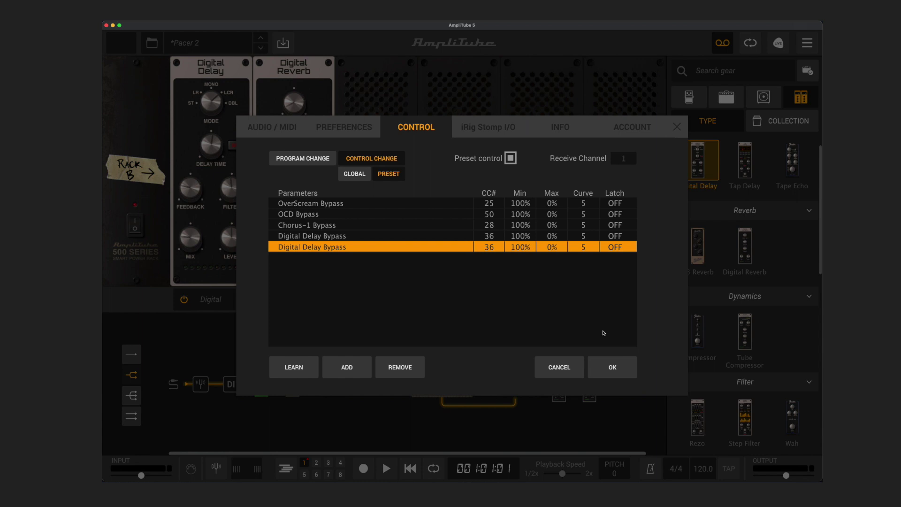
pyautogui.click(613, 368)
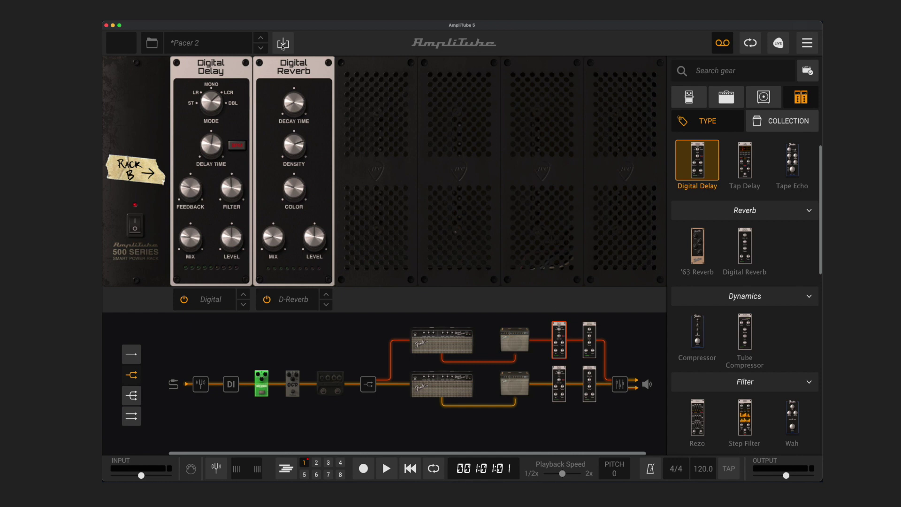
# Save the preset as Pacer 2, overwriting the existing preset file.
pyautogui.click(283, 43)
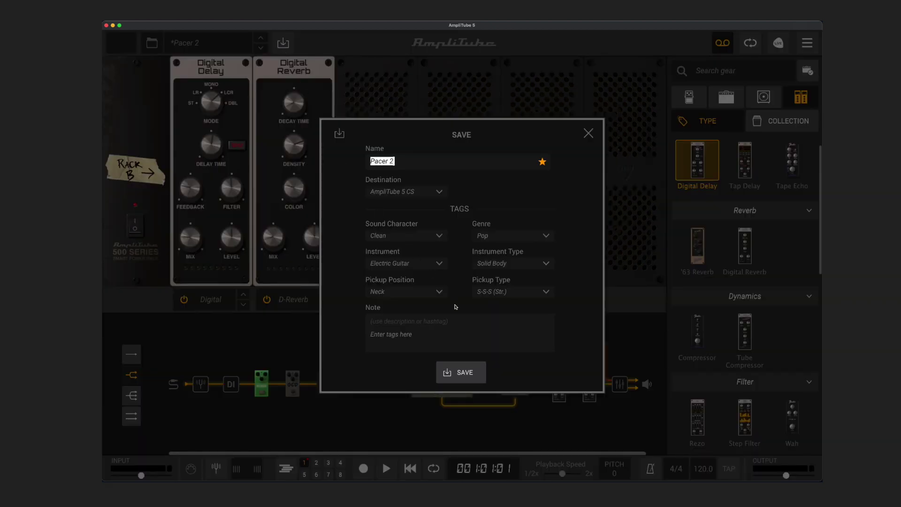
pyautogui.click(466, 373)
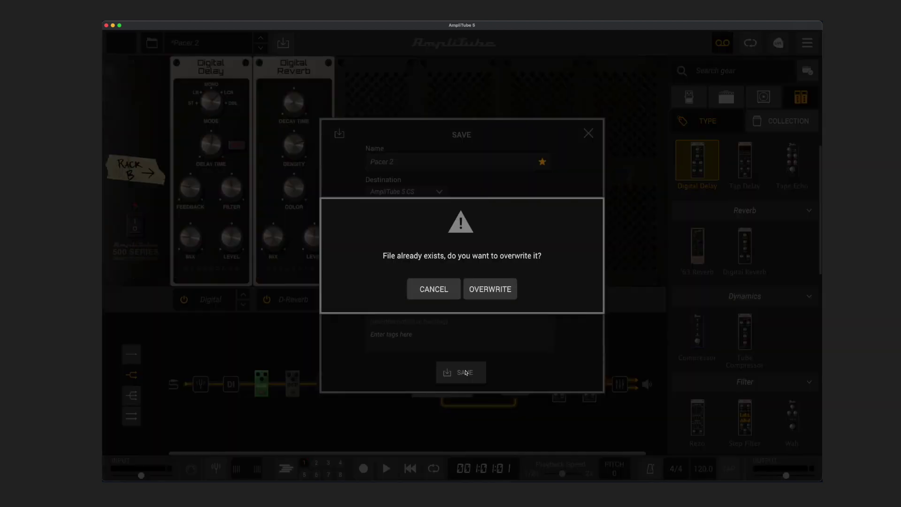
pyautogui.click(484, 289)
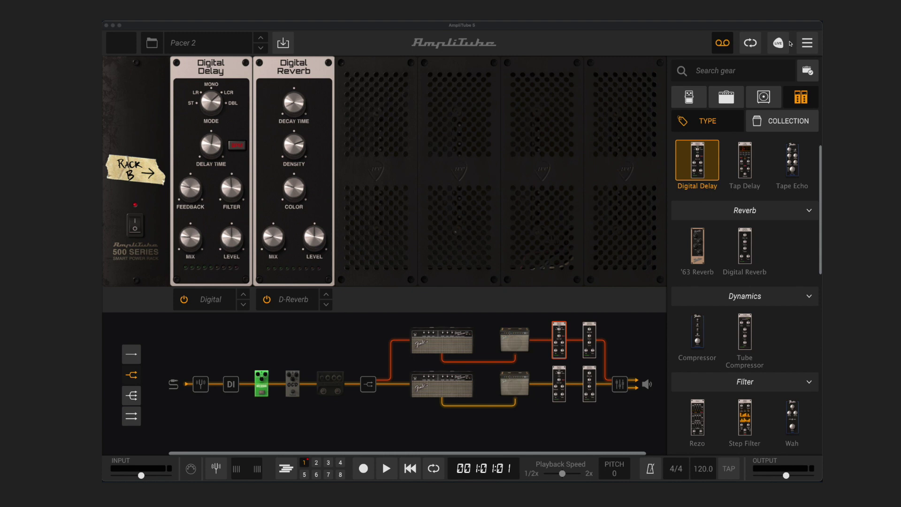
# MIDI-learn CC 63 from the foot controller for Tap Tempo in the global control changes and apply.
pyautogui.click(806, 43)
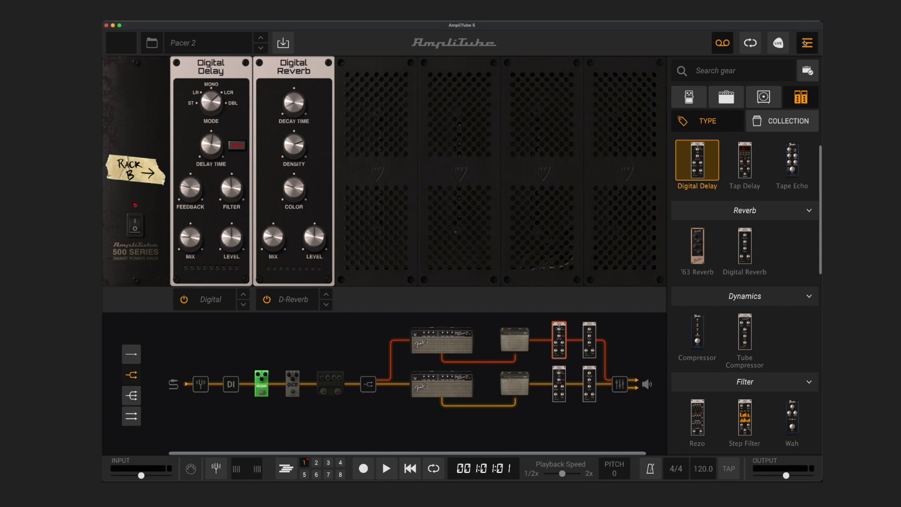
pyautogui.click(414, 130)
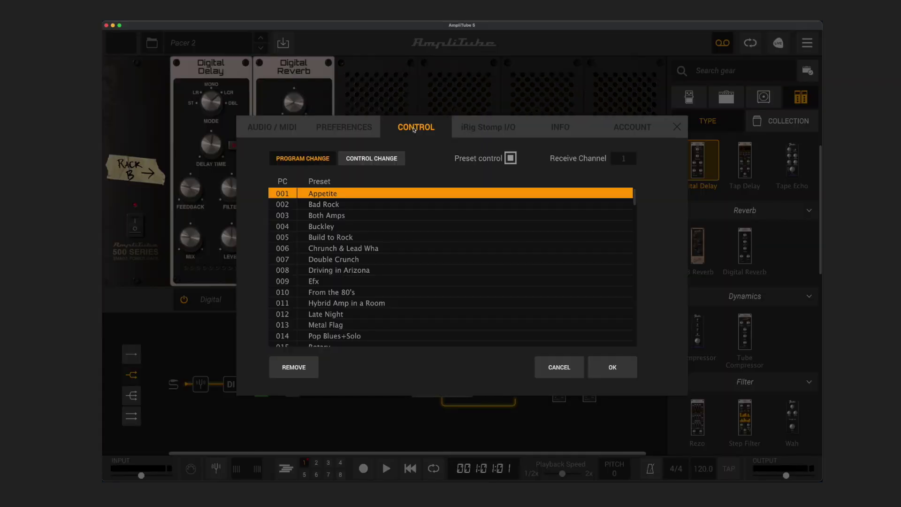
pyautogui.click(386, 159)
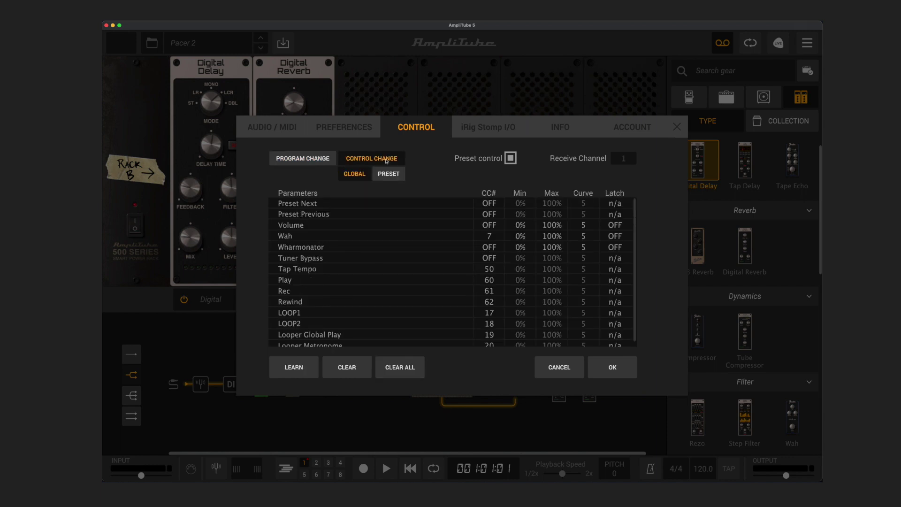
pyautogui.click(340, 269)
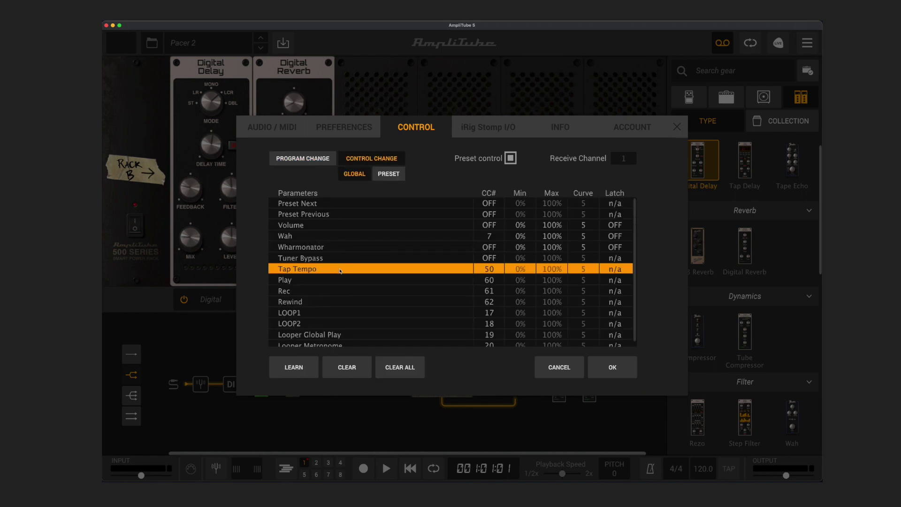
pyautogui.click(296, 367)
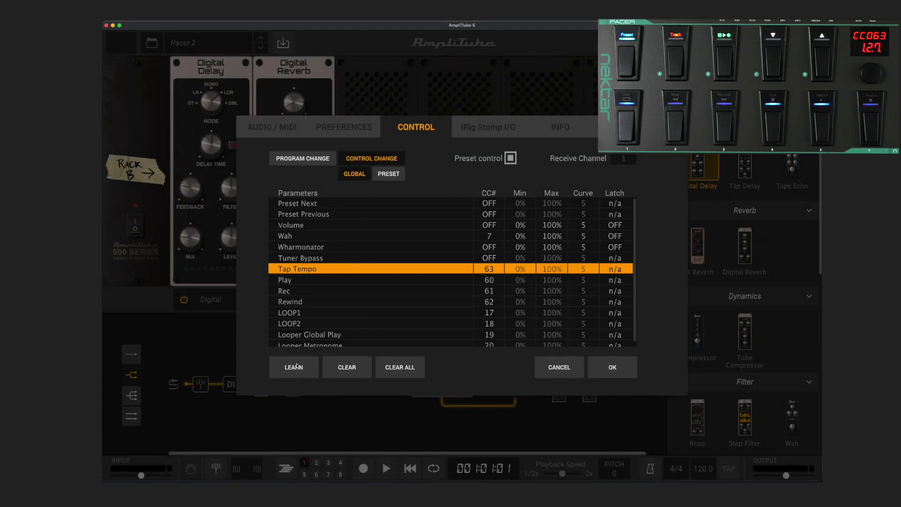
pyautogui.click(610, 370)
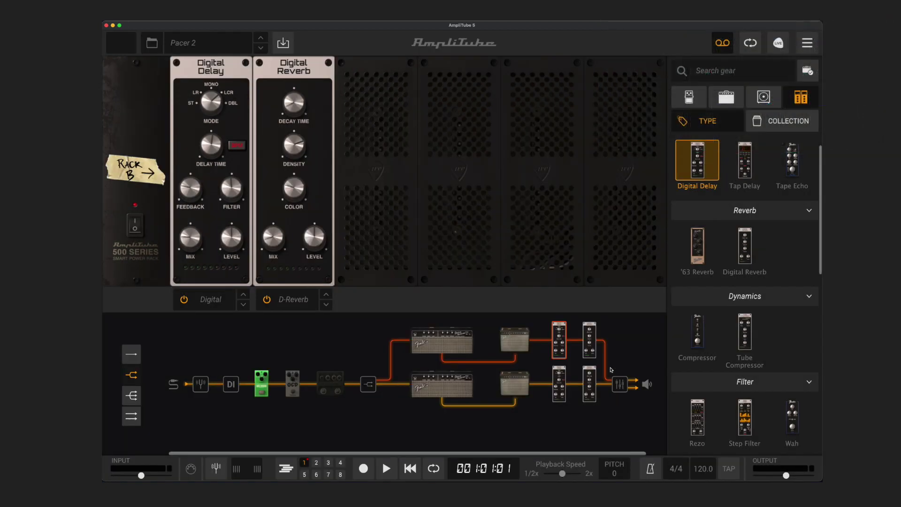
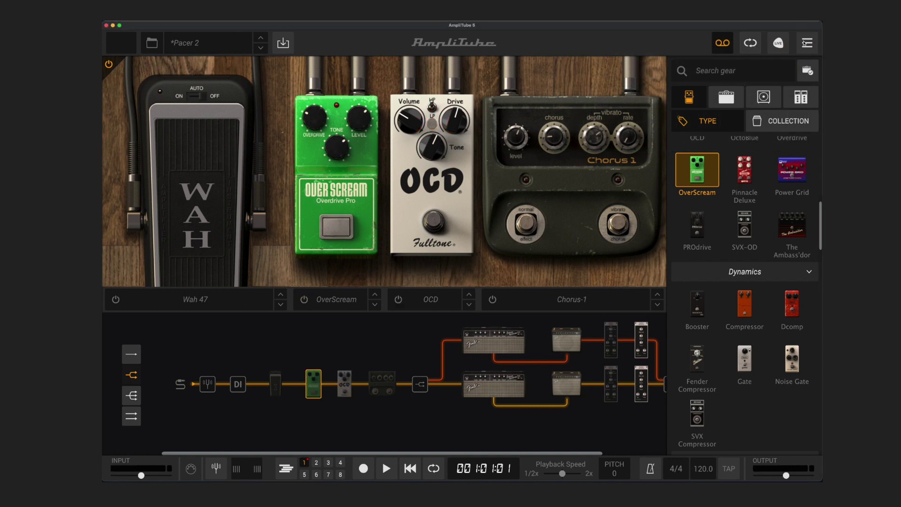
# Reopen the preset-level MIDI control changes and set the Min value of OCD Bypass to 0%.
pyautogui.click(805, 43)
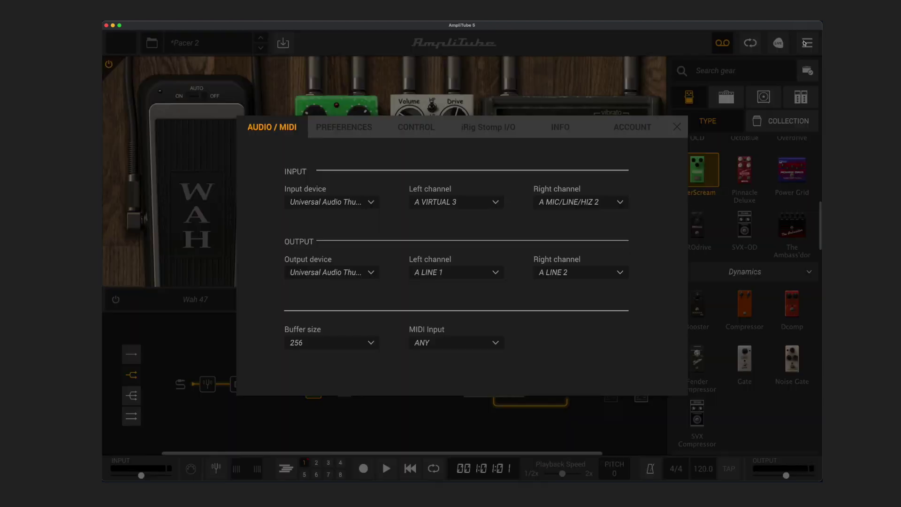
pyautogui.click(416, 127)
pyautogui.click(385, 157)
pyautogui.click(389, 174)
pyautogui.moveTo(522, 215); pyautogui.dragTo(526, 299)
pyautogui.moveTo(522, 215); pyautogui.dragTo(528, 308)
pyautogui.moveTo(521, 216); pyautogui.dragTo(520, 253)
# Raise the Max value of OCD Bypass and apply the preset's control change settings.
pyautogui.moveTo(549, 215); pyautogui.dragTo(555, 131)
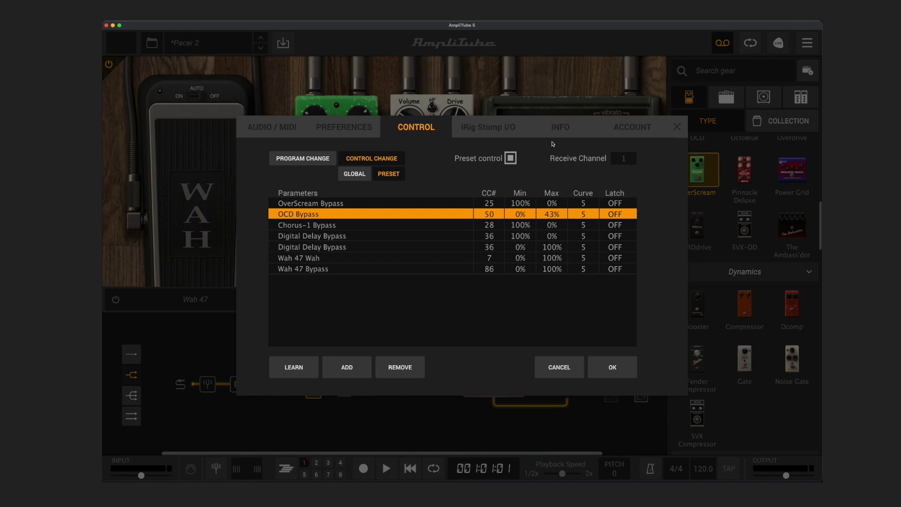
pyautogui.moveTo(550, 216); pyautogui.dragTo(552, 174)
pyautogui.click(608, 367)
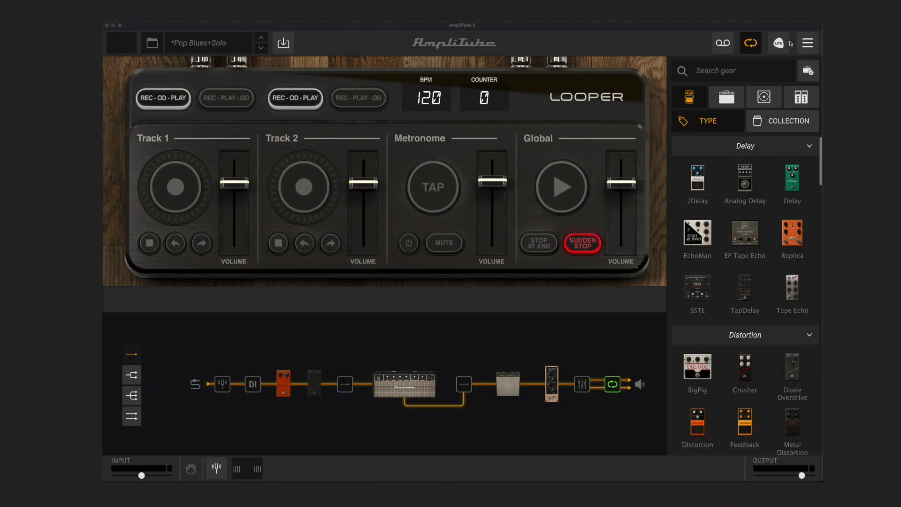
# In the global MIDI control changes, MIDI-learn CC 17 for LOOP1 and CC 18 for LOOP2 from the foot controller.
pyautogui.click(806, 44)
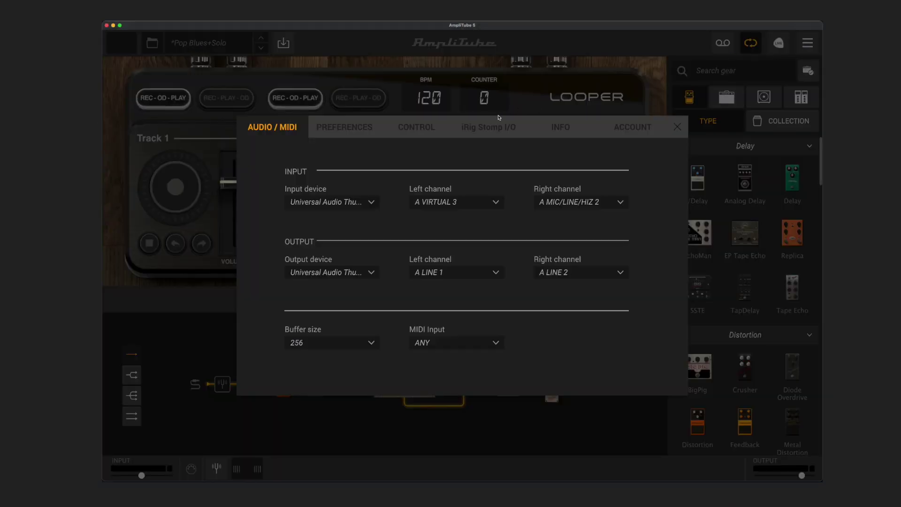
pyautogui.click(418, 130)
pyautogui.click(374, 159)
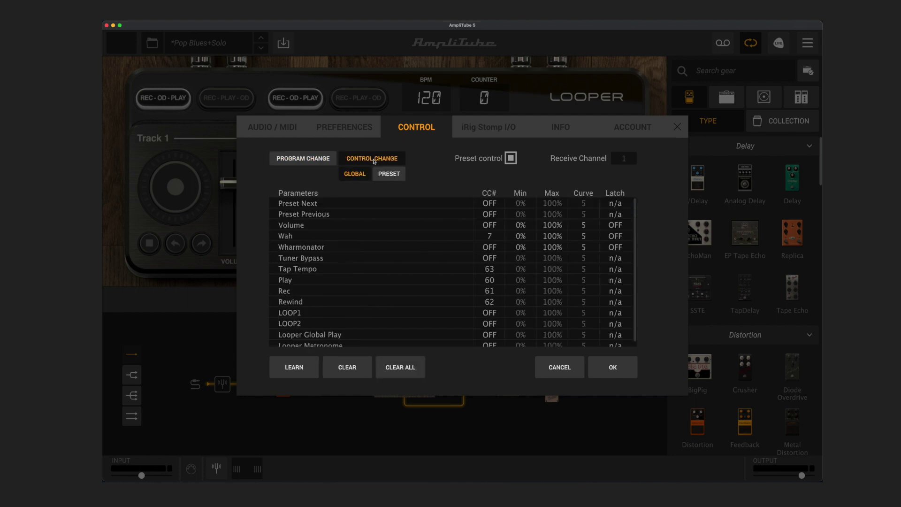
pyautogui.scroll(-1, 423, 248)
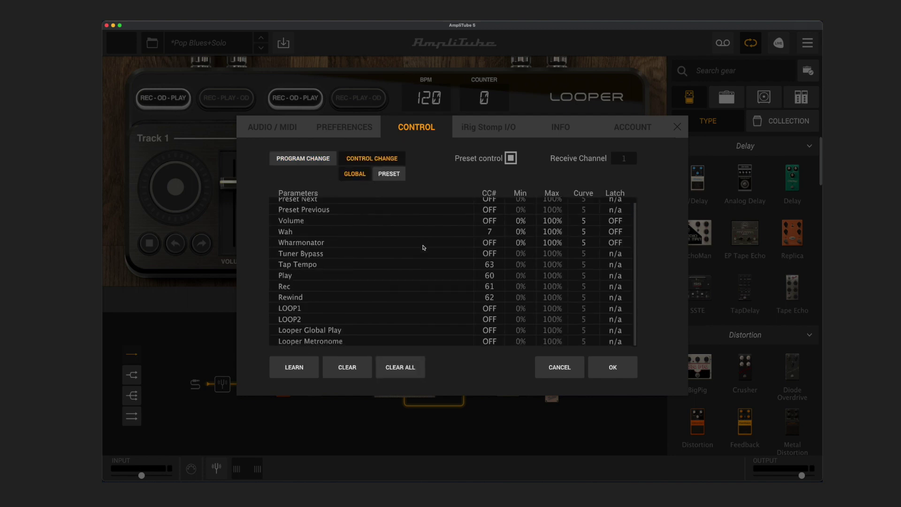
pyautogui.click(297, 310)
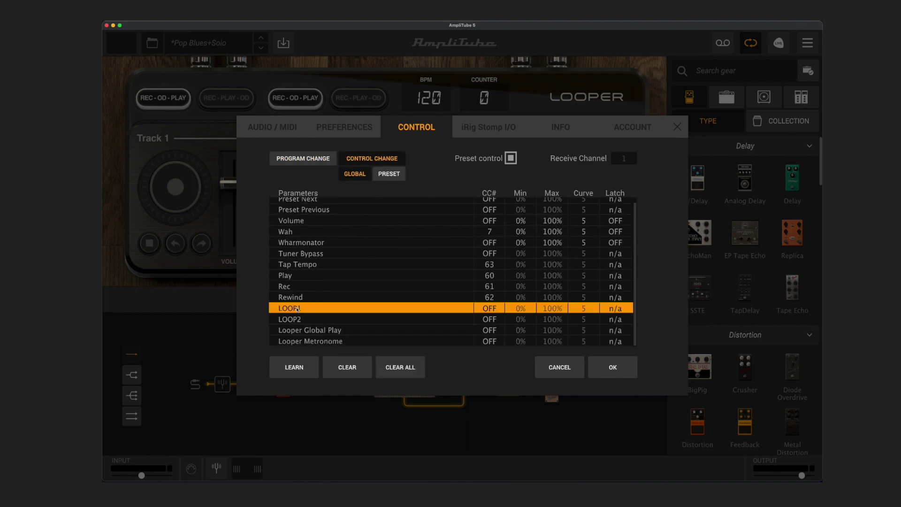
pyautogui.click(294, 368)
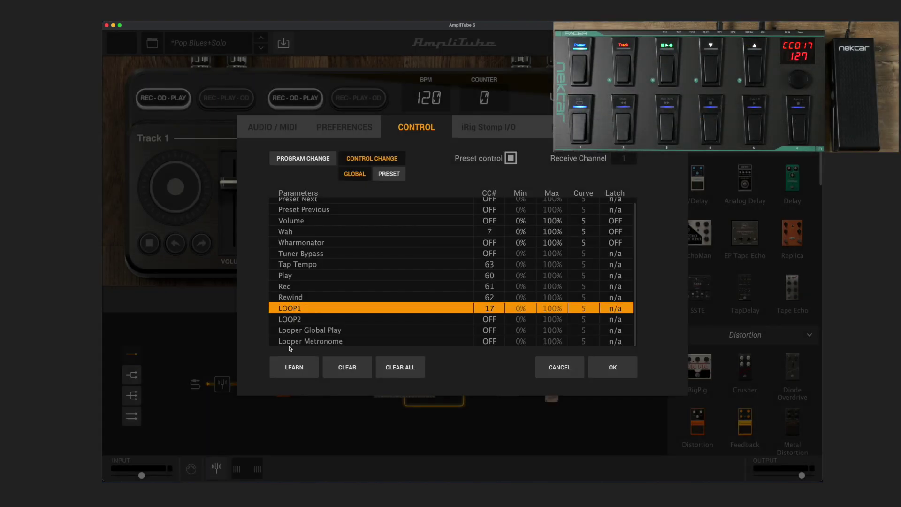
pyautogui.click(289, 319)
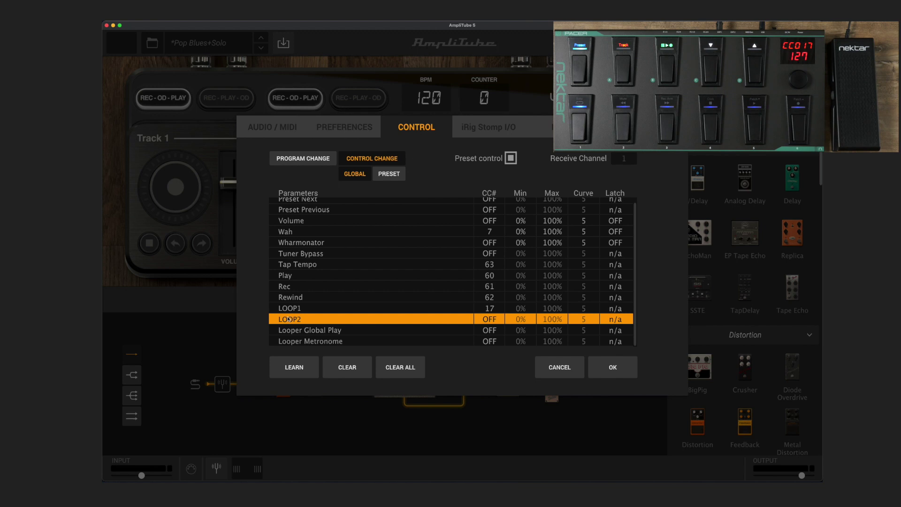
pyautogui.click(292, 367)
# MIDI-learn CC 19 for Looper Global Play and CC 20 for Looper Metronome, and apply the assignments.
pyautogui.click(297, 331)
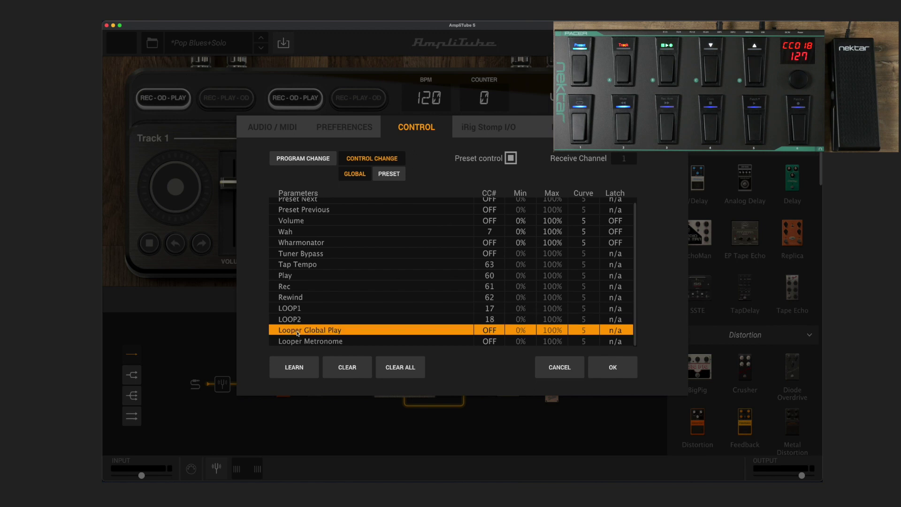
pyautogui.click(294, 368)
pyautogui.click(302, 343)
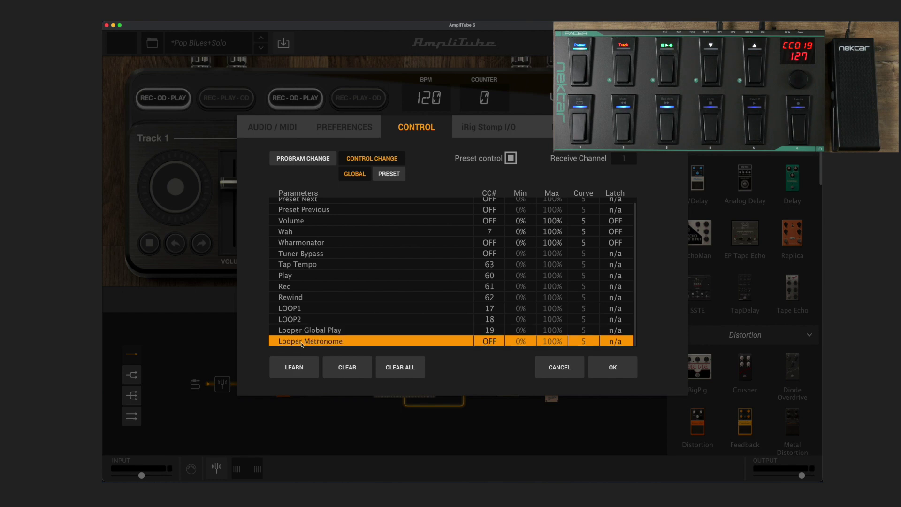
pyautogui.click(295, 370)
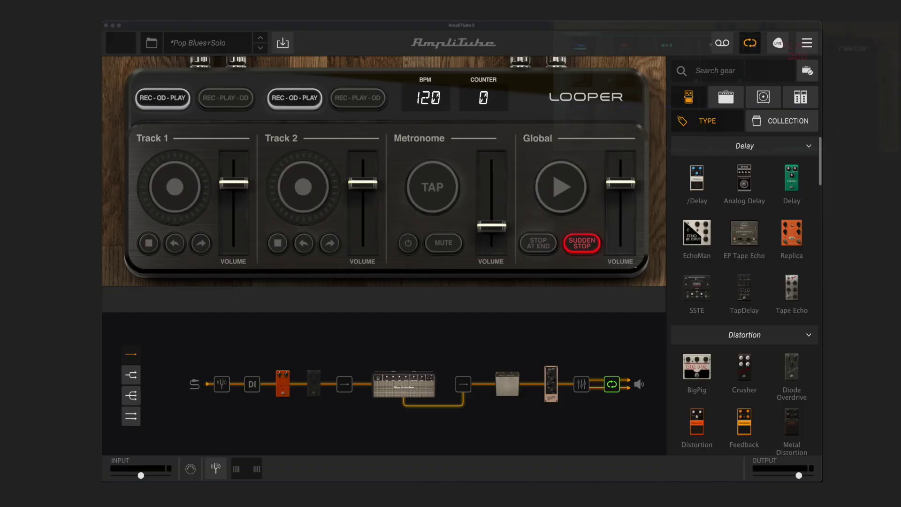
pyautogui.click(612, 367)
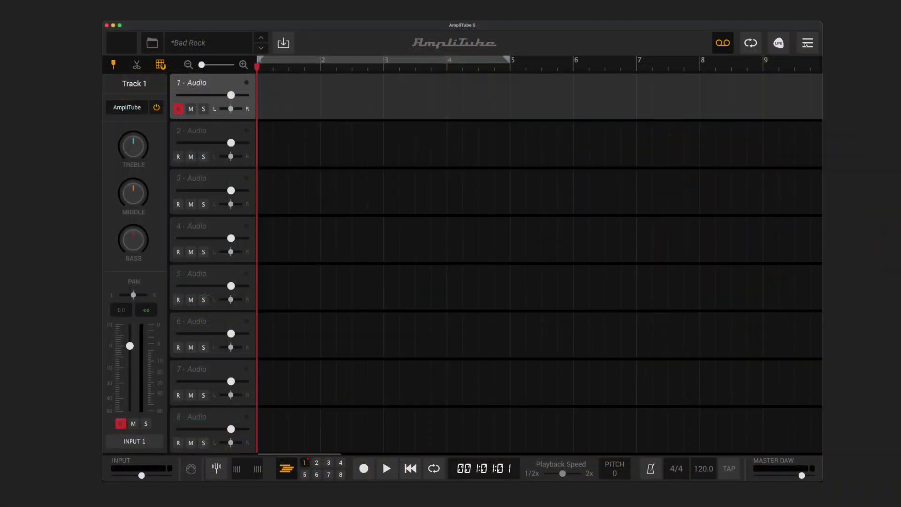
# Reopen the global MIDI control changes and MIDI-learn CC 60 from the foot controller for Play.
pyautogui.click(805, 44)
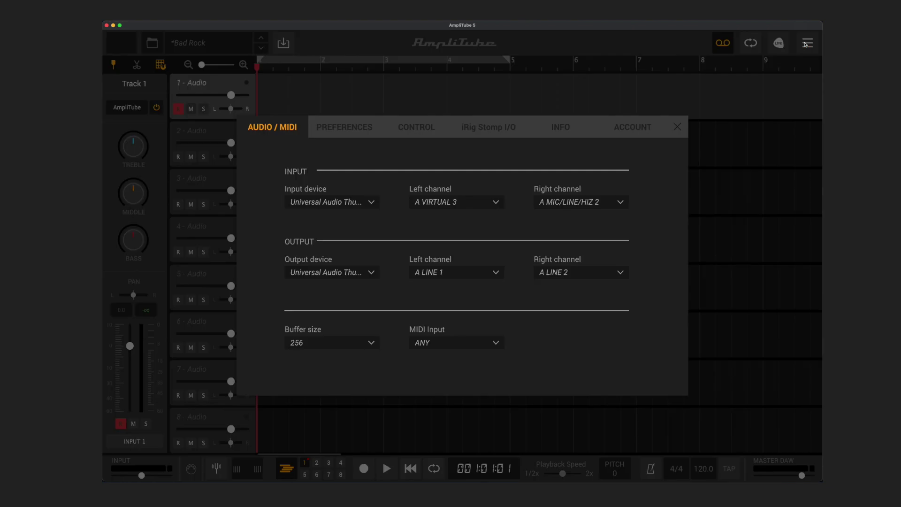
pyautogui.click(422, 133)
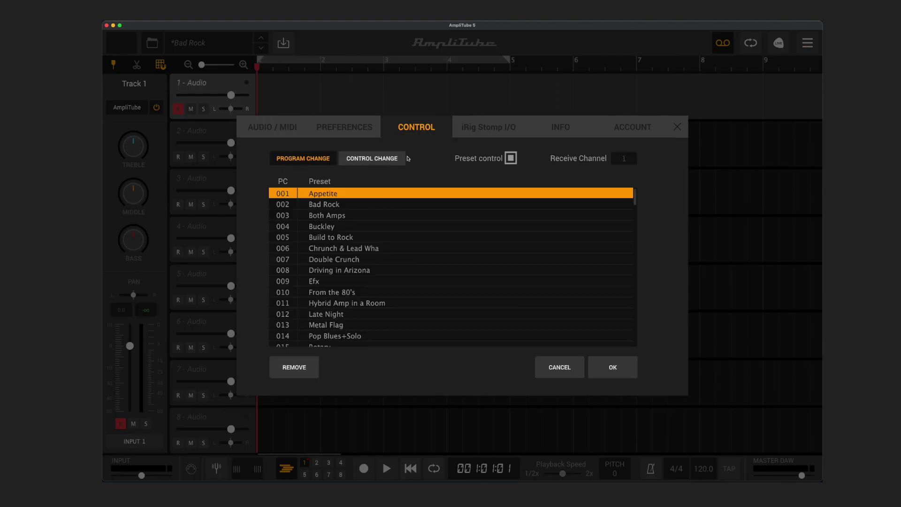
pyautogui.click(356, 161)
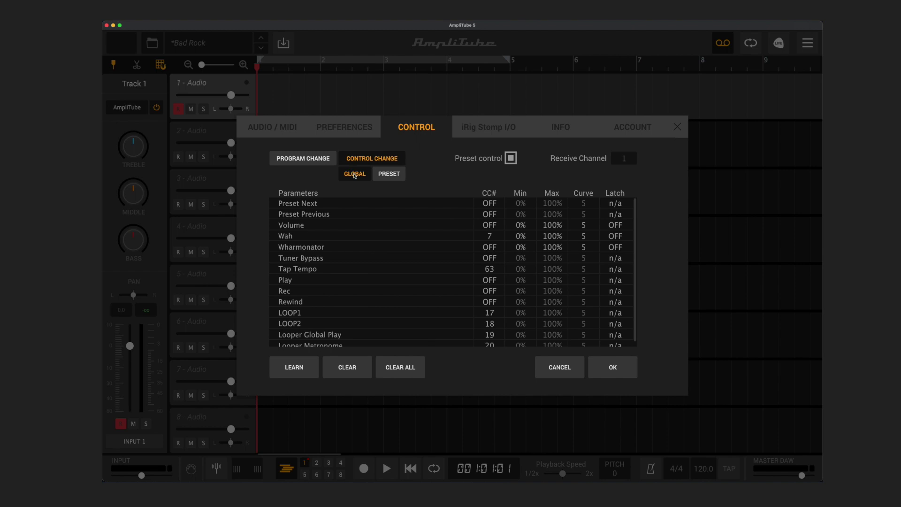
pyautogui.click(288, 281)
pyautogui.click(296, 369)
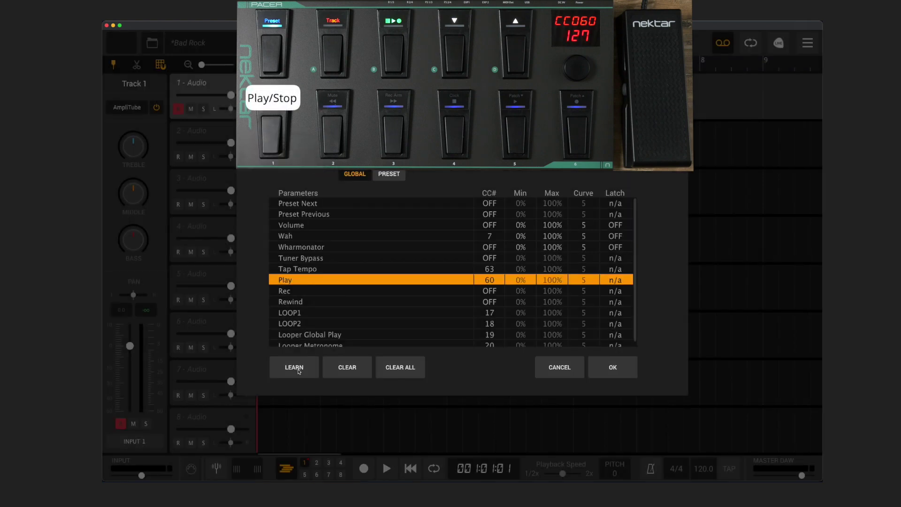
# MIDI-learn CC 61 for Rec and CC 62 for Rewind, and apply the global control change assignments.
pyautogui.click(284, 291)
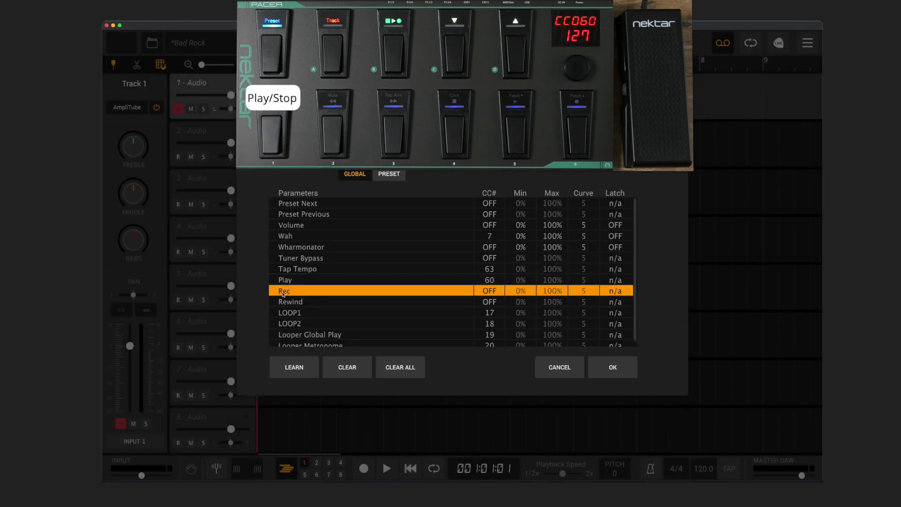
pyautogui.click(291, 370)
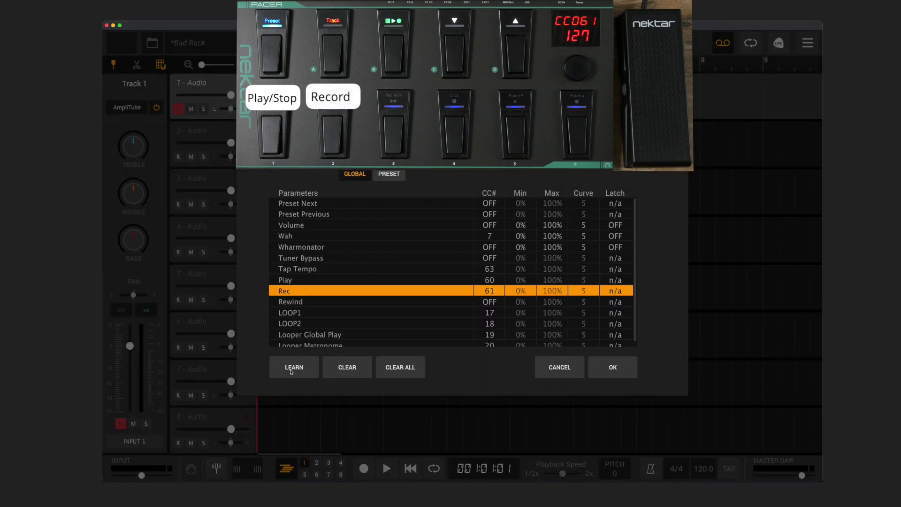
pyautogui.click(292, 304)
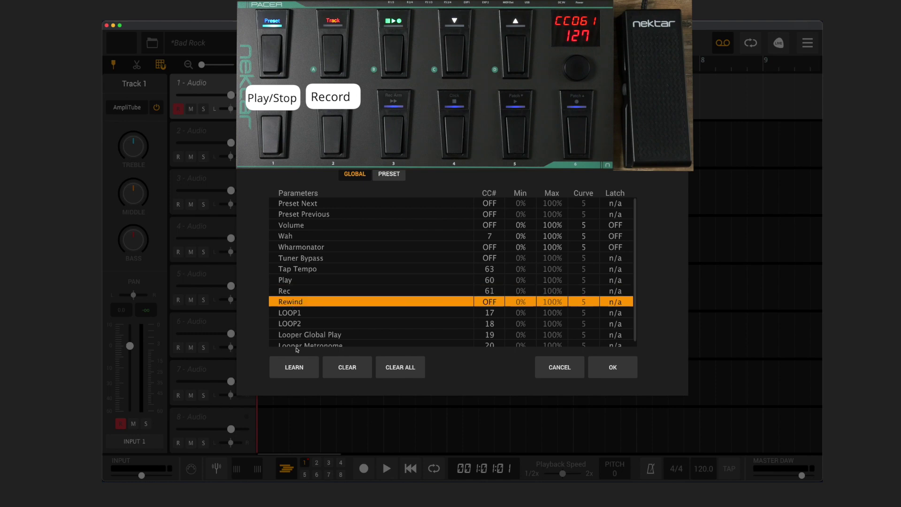
pyautogui.click(294, 369)
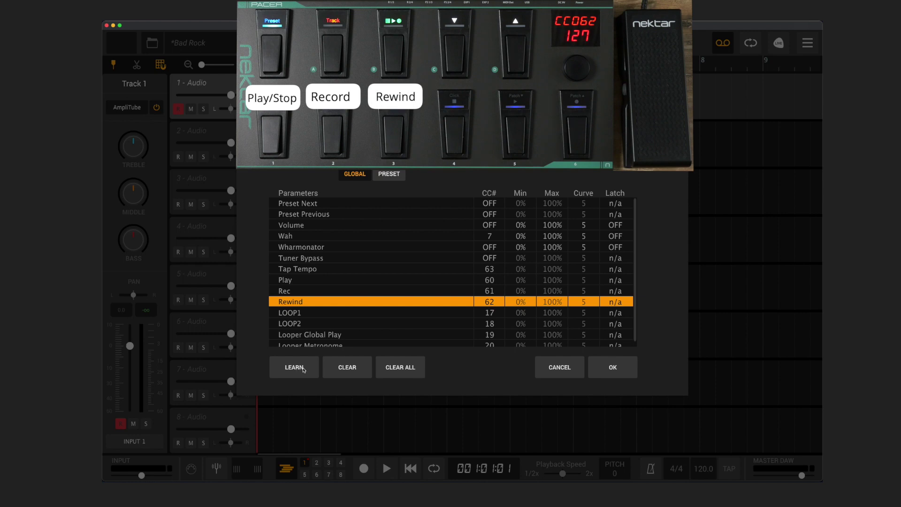
pyautogui.click(609, 368)
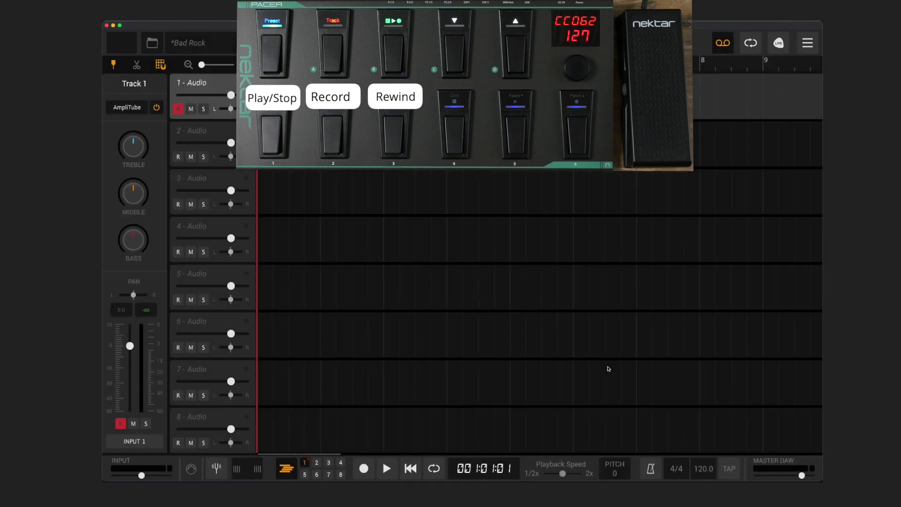